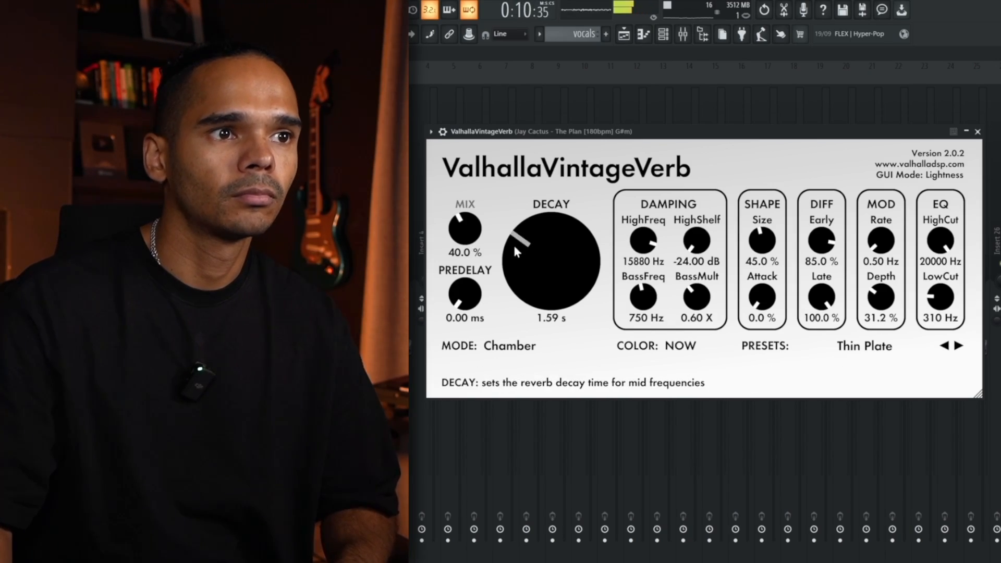
Adjust the decay time of the ValhallaVintageVerb Thin Plate reverb
{"action": "left_click_drag", "start_coordinate": [519, 260], "coordinate": [474, 239]}
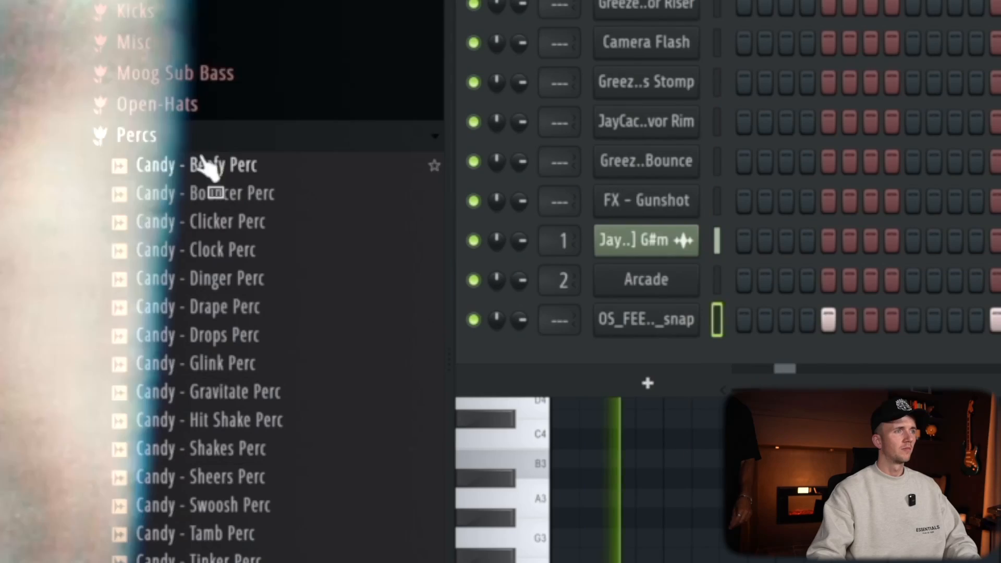
Audition the Candy percussion samples and add three of them, including Glink Perc and Clock Perc, to the channel rack
{"action": "left_click", "coordinate": [212, 193]}
{"action": "left_click", "coordinate": [226, 277]}
{"action": "left_click", "coordinate": [229, 244]}
{"action": "left_click", "coordinate": [245, 127]}
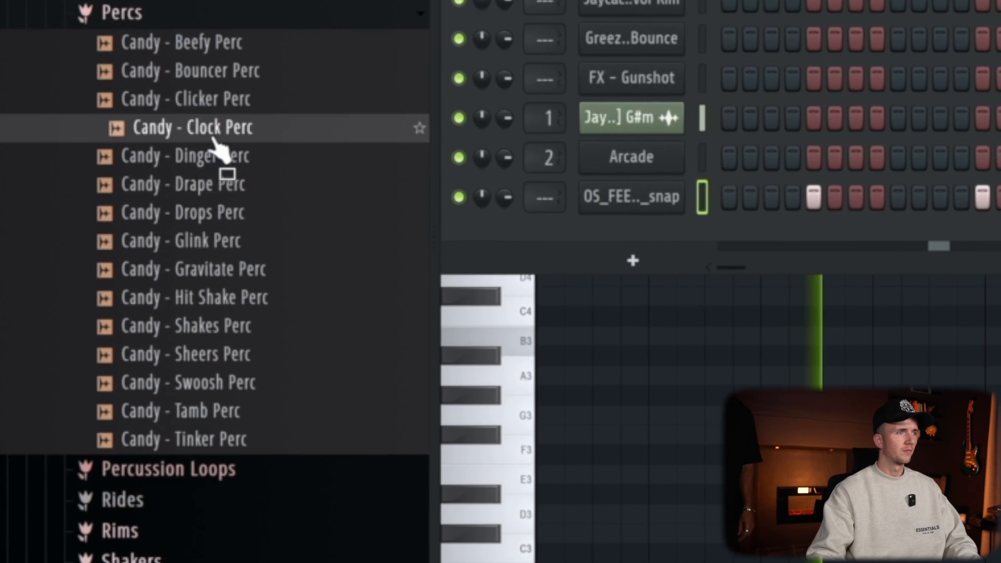
{"action": "left_click", "coordinate": [260, 240]}
{"action": "left_click", "coordinate": [266, 269]}
{"action": "left_click", "coordinate": [243, 242]}
{"action": "left_click_drag", "start_coordinate": [172, 251], "coordinate": [629, 237]}
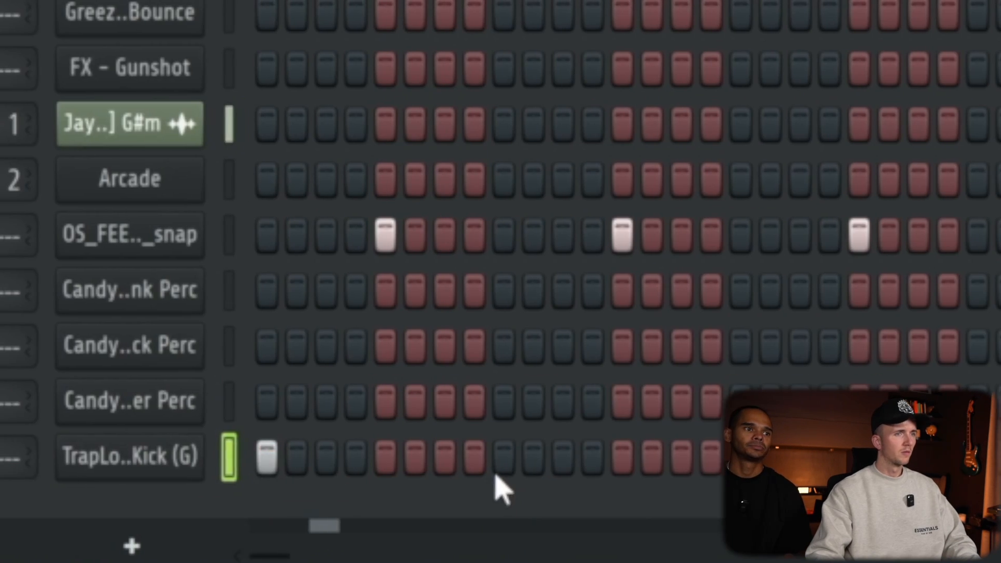
Program more hits for the TrapLo kick in the step sequence and add a C5 kick note in the piano roll
{"action": "left_click", "coordinate": [501, 468]}
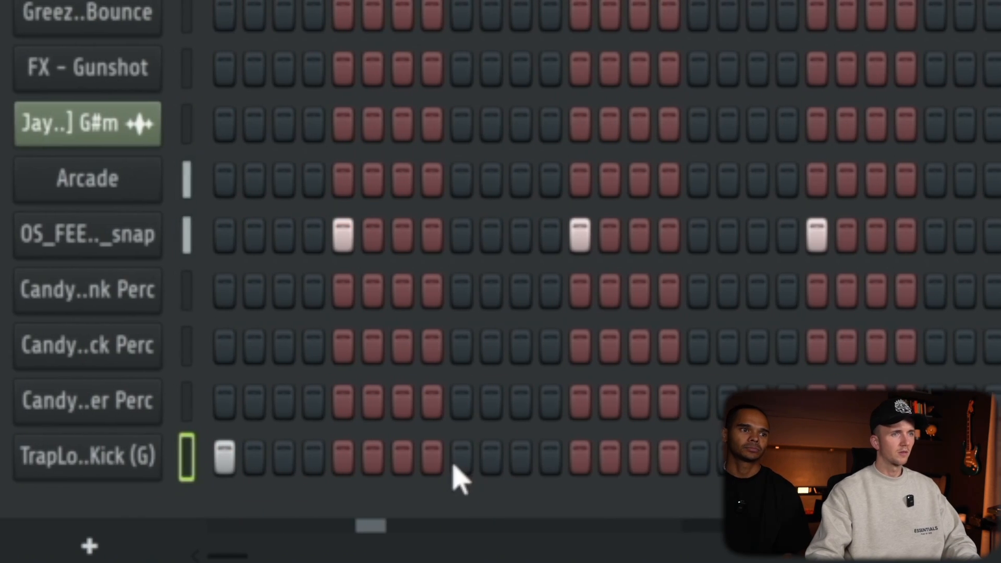
{"action": "left_click", "coordinate": [510, 459]}
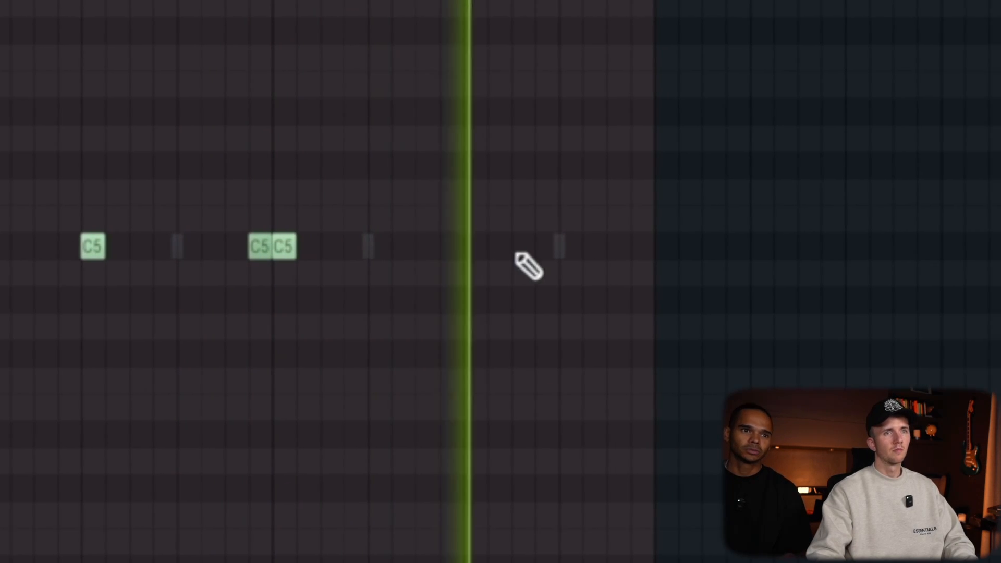
{"action": "left_click", "coordinate": [467, 246]}
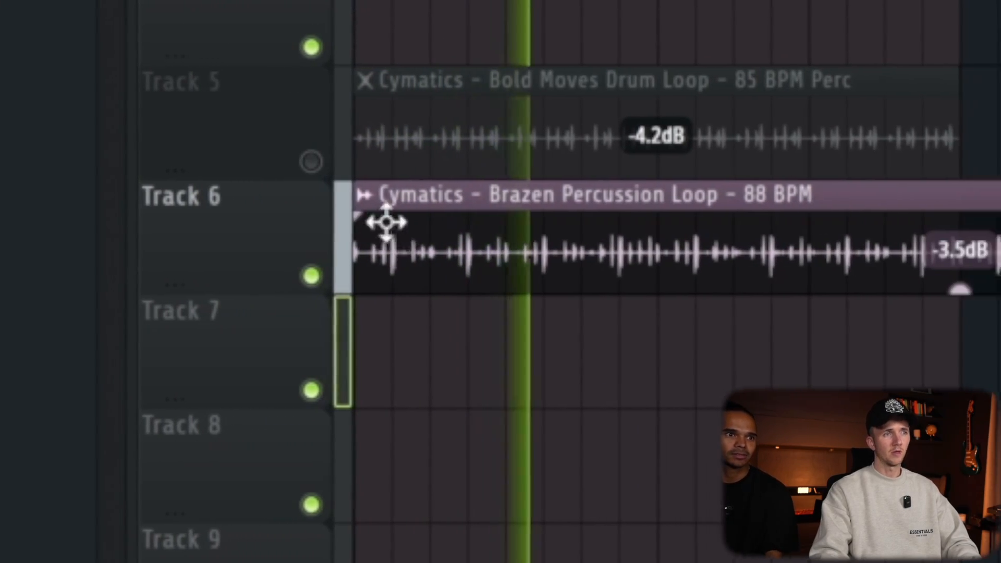
Rename the Cymatics Brazen Percussion Loop clip on Track 6 as Perc Loop
{"action": "right_click", "coordinate": [425, 214]}
{"action": "left_click", "coordinate": [490, 359]}
{"action": "type", "text": "Perc Lo"}
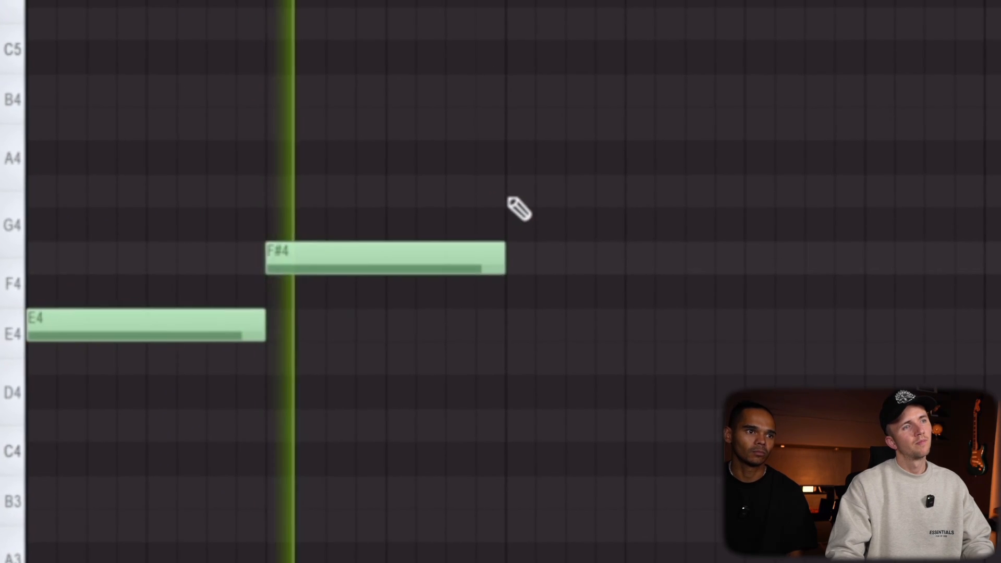
Add a higher note after the F#4 note in the bass line and extend its length
{"action": "left_click", "coordinate": [546, 188]}
{"action": "left_click_drag", "start_coordinate": [605, 224], "coordinate": [736, 223]}
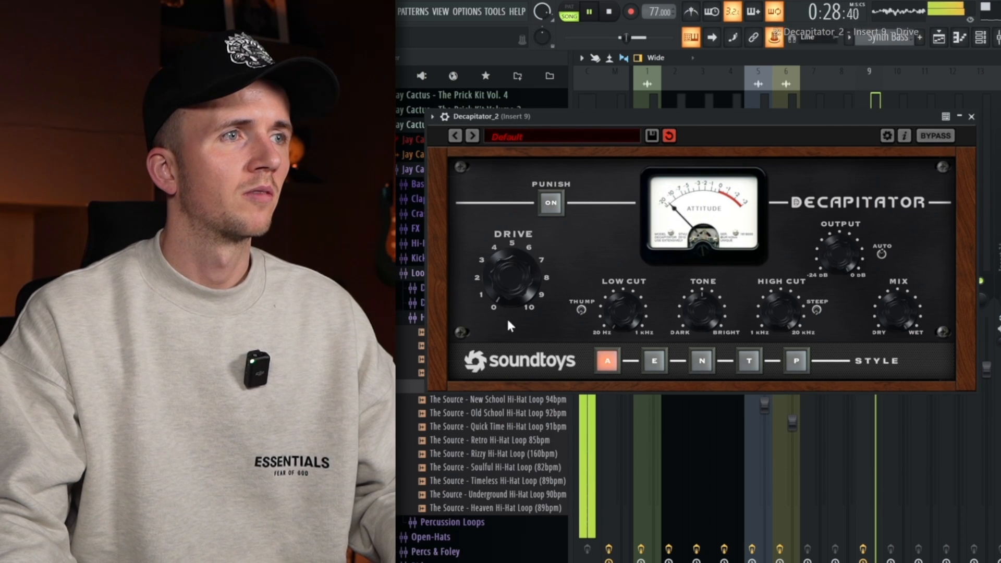
Create an automation clip for the Drive of Decapitator_2 on Insert 9
{"action": "left_click", "coordinate": [774, 42]}
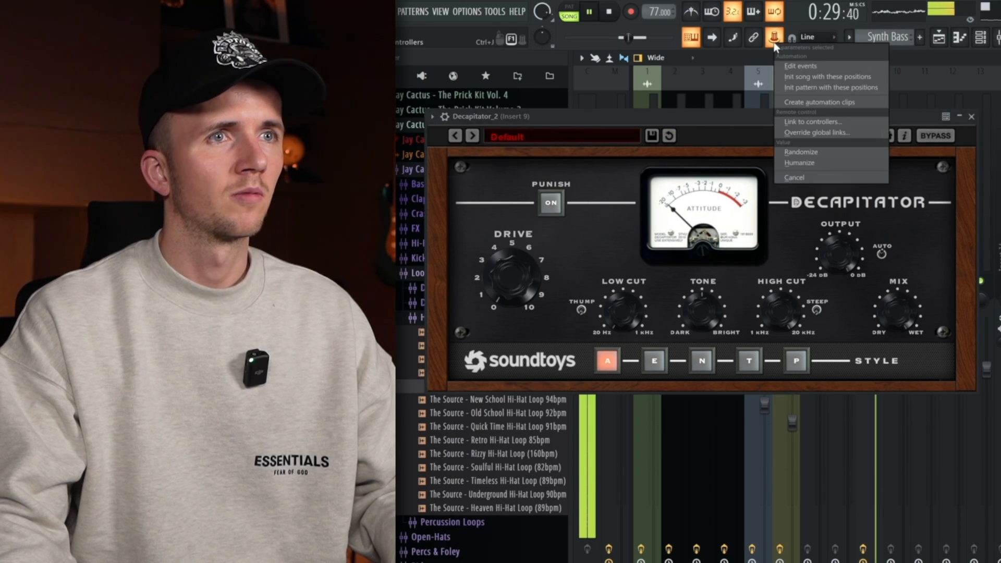
{"action": "left_click", "coordinate": [831, 102]}
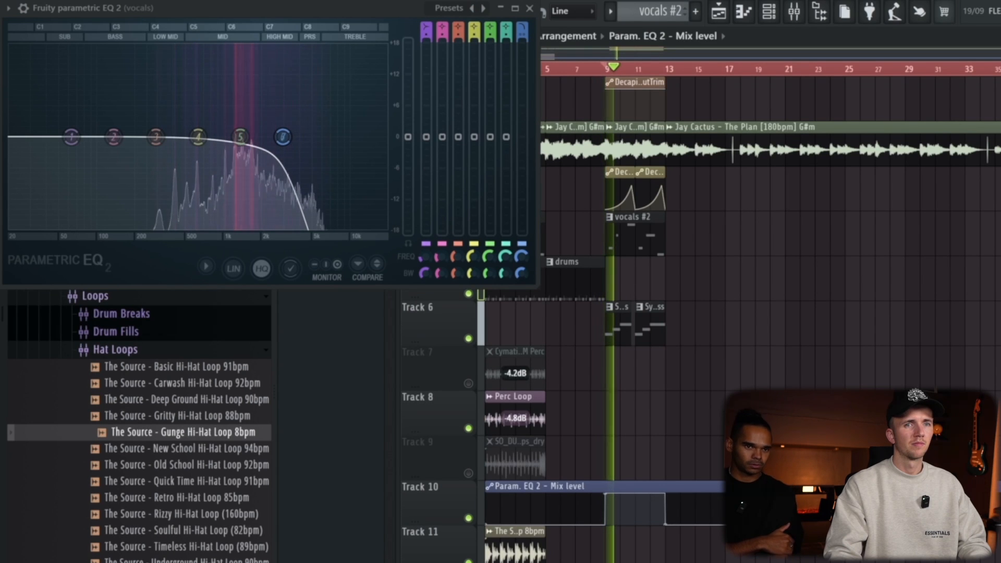
Close the vocals channel's Fruity Parametric EQ 2 window and return to the playlist arrangement
{"action": "left_click", "coordinate": [528, 8]}
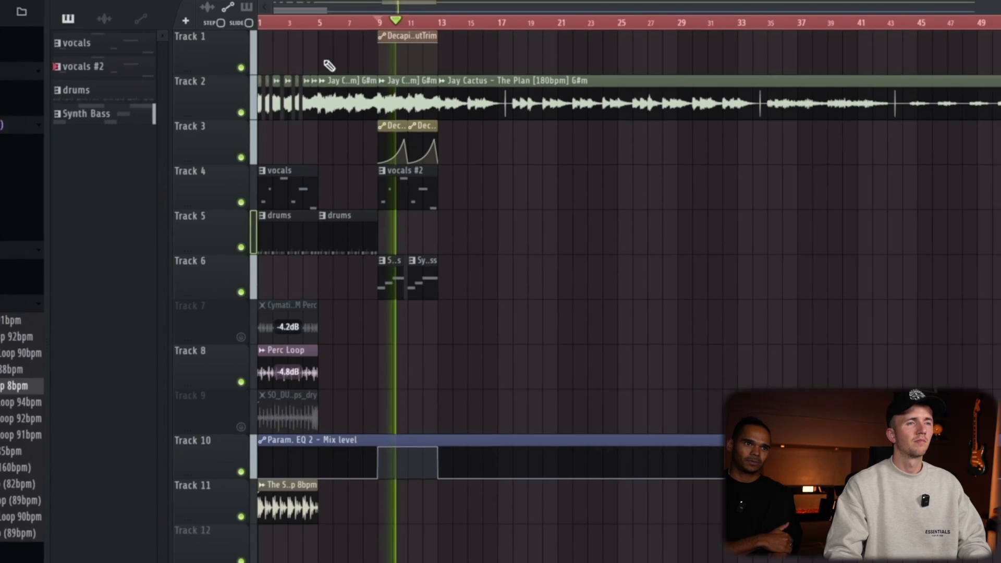
{"action": "scroll", "coordinate": [578, 294], "scroll_direction": "up", "scroll_amount": 3}
{"action": "scroll", "coordinate": [523, 231], "scroll_direction": "down", "scroll_amount": 3}
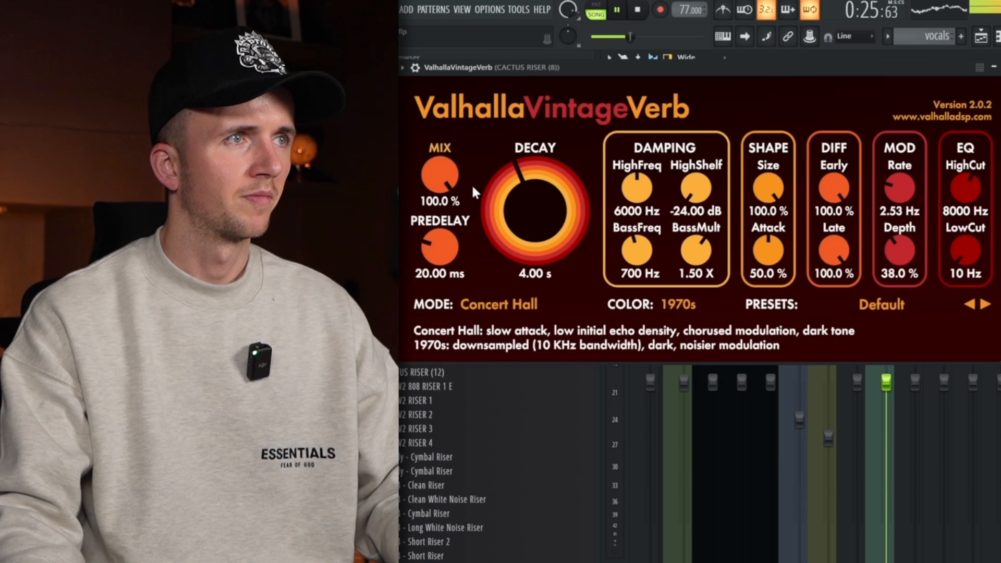
Set the CACTUS RISER reverb to 43.8% mix and 2.21 s decay, and raise its low cut
{"action": "left_click_drag", "start_coordinate": [473, 191], "coordinate": [465, 267]}
{"action": "left_click_drag", "start_coordinate": [525, 223], "coordinate": [453, 204]}
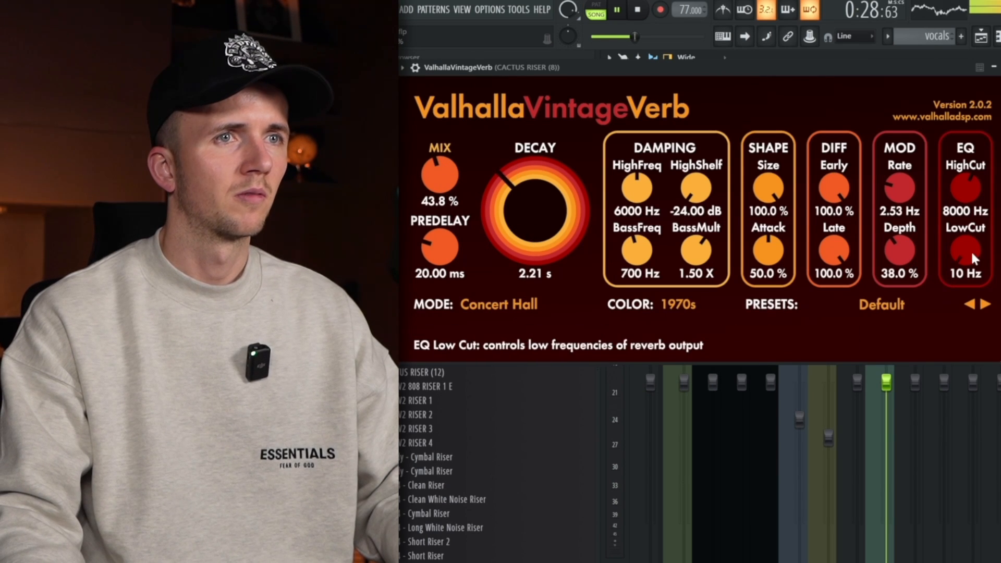
{"action": "left_click_drag", "start_coordinate": [965, 250], "coordinate": [965, 230]}
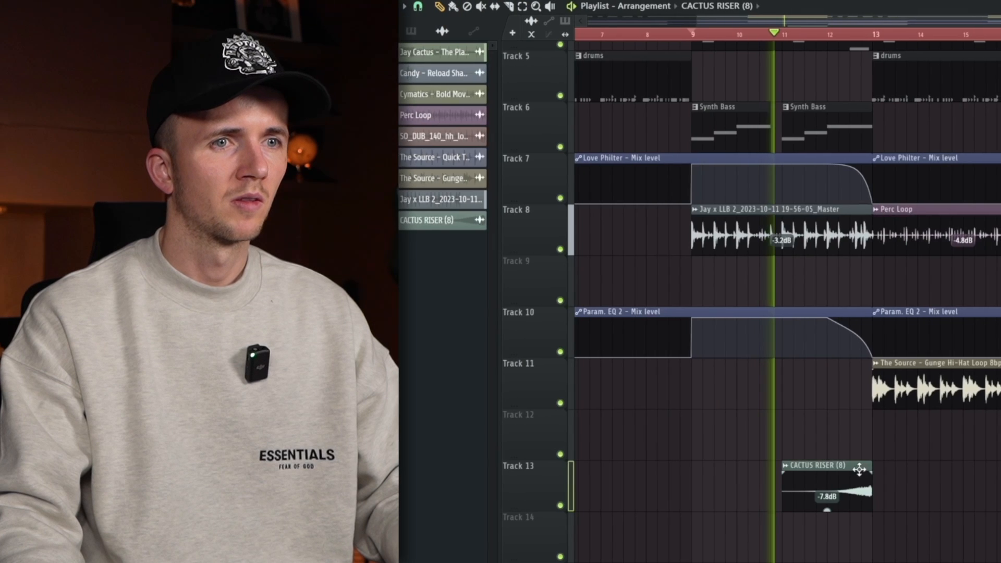
Lower the CACTUS RISER clip's volume to -10.9 dB
{"action": "left_click_drag", "start_coordinate": [818, 511], "coordinate": [813, 509]}
{"action": "scroll", "coordinate": [741, 517], "scroll_direction": "down", "scroll_amount": 4}
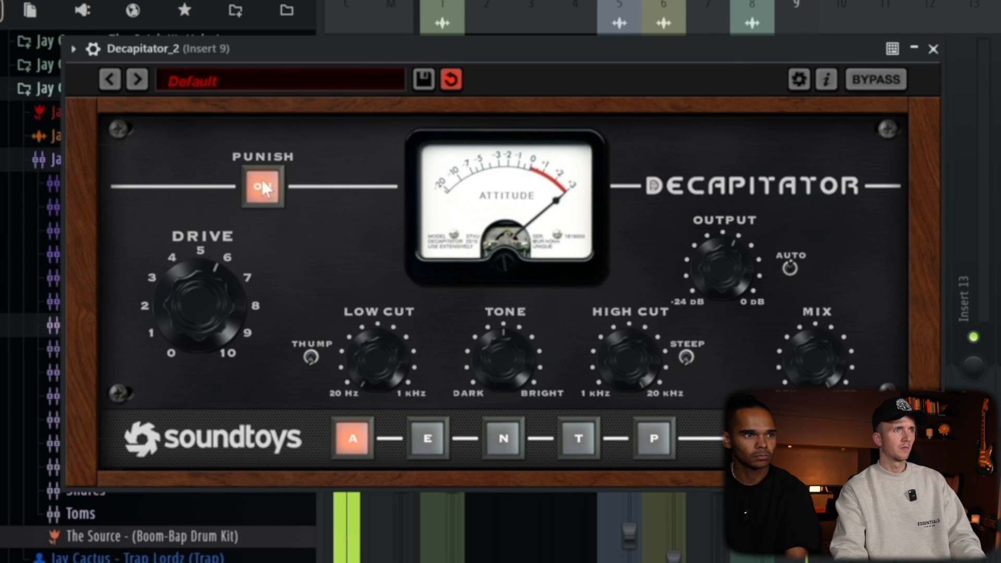
Reduce the Drive amount of Decapitator_2 on Insert 9
{"action": "left_click_drag", "start_coordinate": [200, 295], "coordinate": [219, 336]}
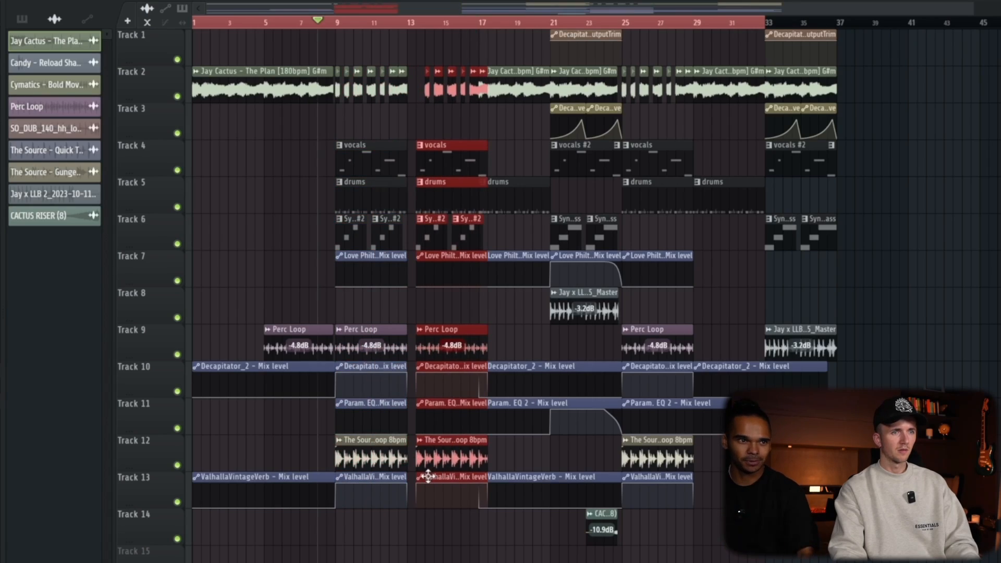
Align the duplicated four-bar section of vocals, drums, bass, loops and automation to start at bar 13
{"action": "key", "text": "ctrl+a"}
{"action": "key", "text": "ctrl+d"}
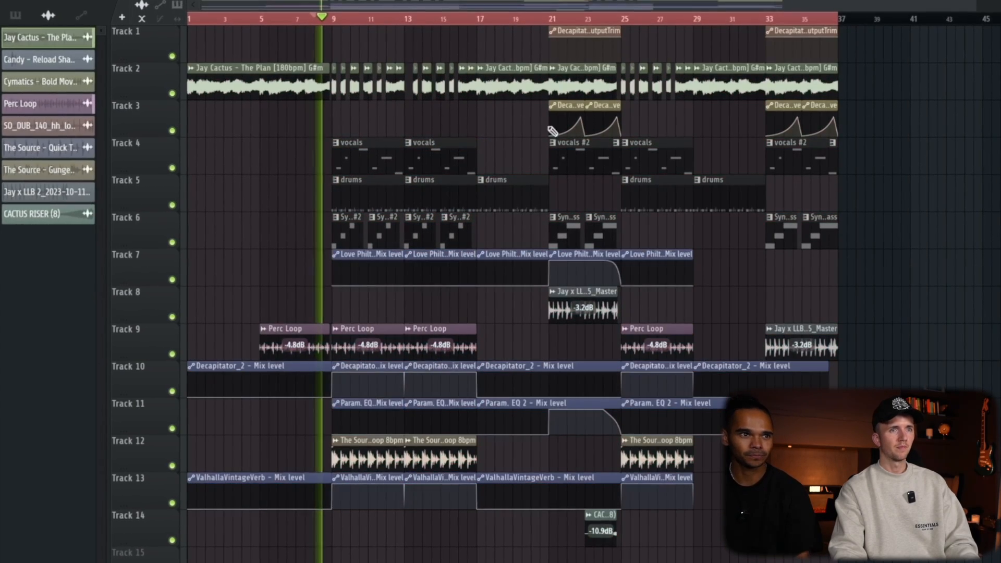
Slice the Decapitator_2, Param. EQ 2 and ValhallaVintageVerb mix level automation clips at bar 21
{"action": "left_click_drag", "start_coordinate": [550, 373], "coordinate": [550, 423]}
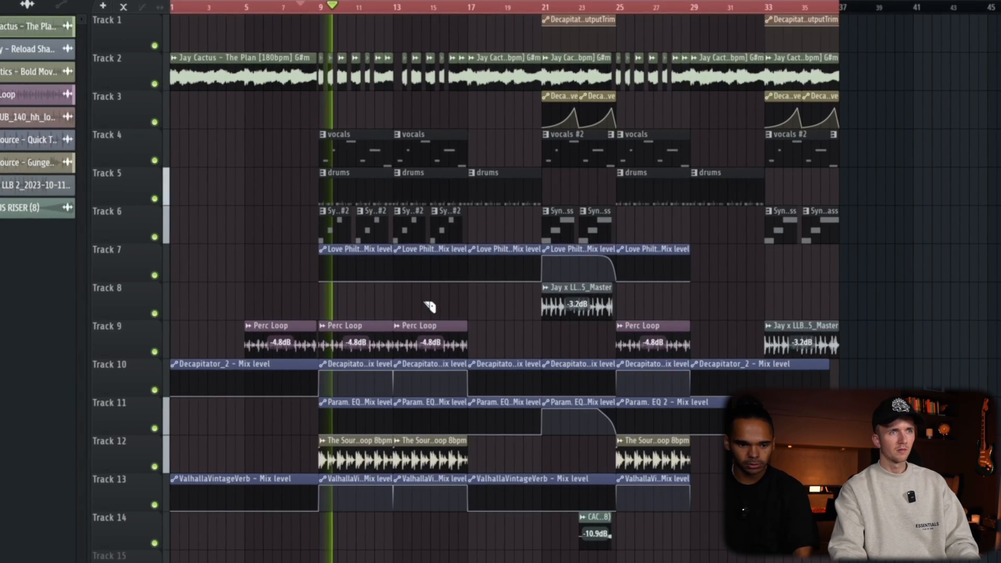
{"action": "scroll", "coordinate": [425, 301], "scroll_direction": "up", "scroll_amount": 2}
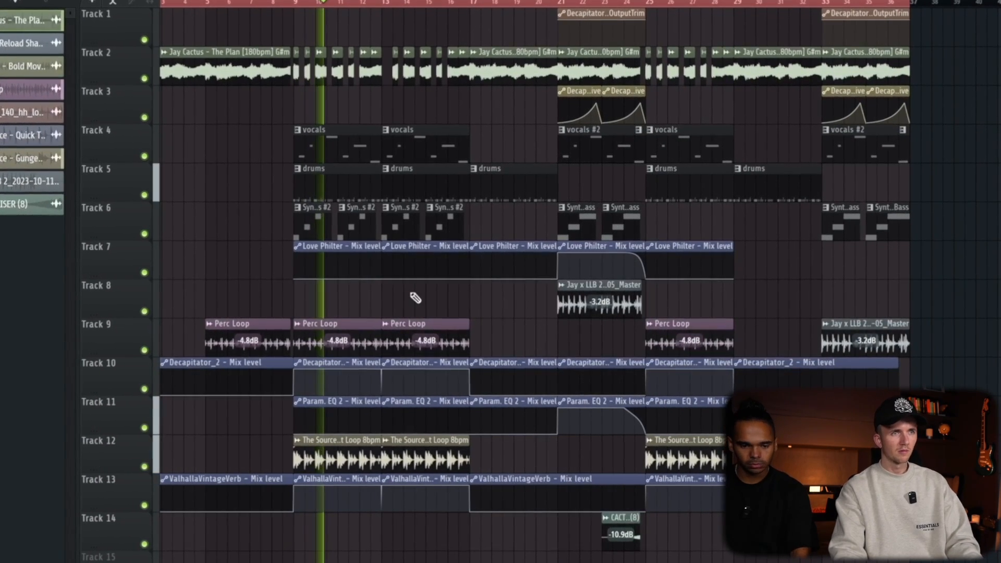
{"action": "scroll", "coordinate": [411, 285], "scroll_direction": "down", "scroll_amount": 2}
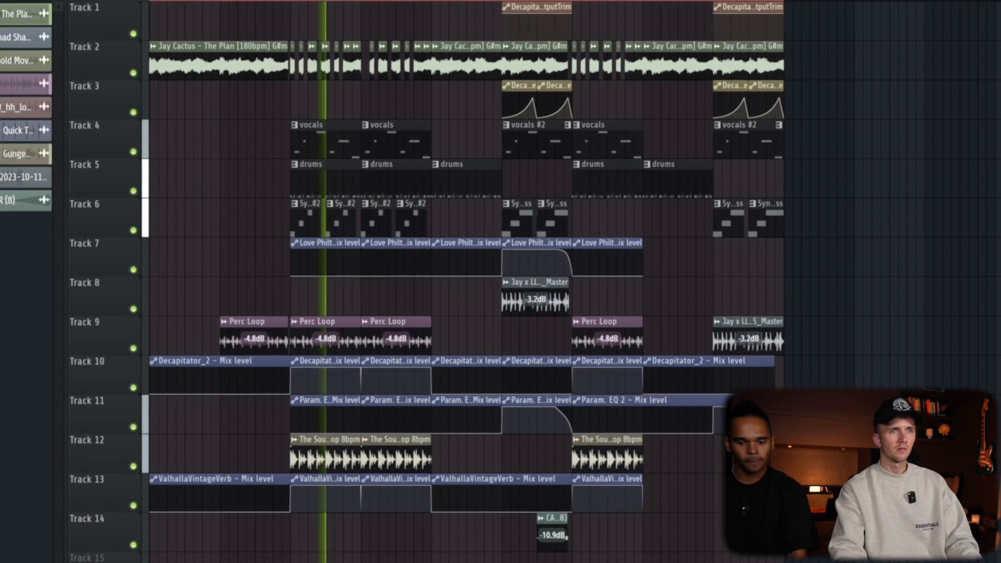
{"action": "left_click_drag", "start_coordinate": [879, 559], "coordinate": [523, 551]}
{"action": "key", "text": "ctrl+a"}
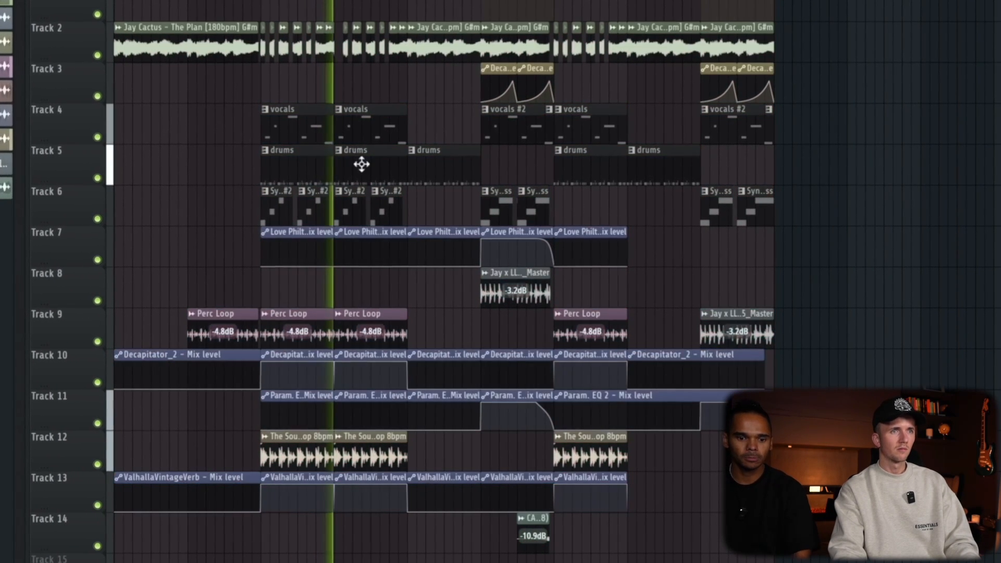
Repeat the bar 17 section at bar 21, start the vocals #2 section at bar 25, and remove the remaining clips after bar 29
{"action": "left_click", "coordinate": [393, 96]}
{"action": "scroll", "coordinate": [393, 96], "scroll_direction": "up", "scroll_amount": 2}
{"action": "key", "text": "ctrl+a"}
{"action": "scroll", "coordinate": [655, 82], "scroll_direction": "down", "scroll_amount": 2}
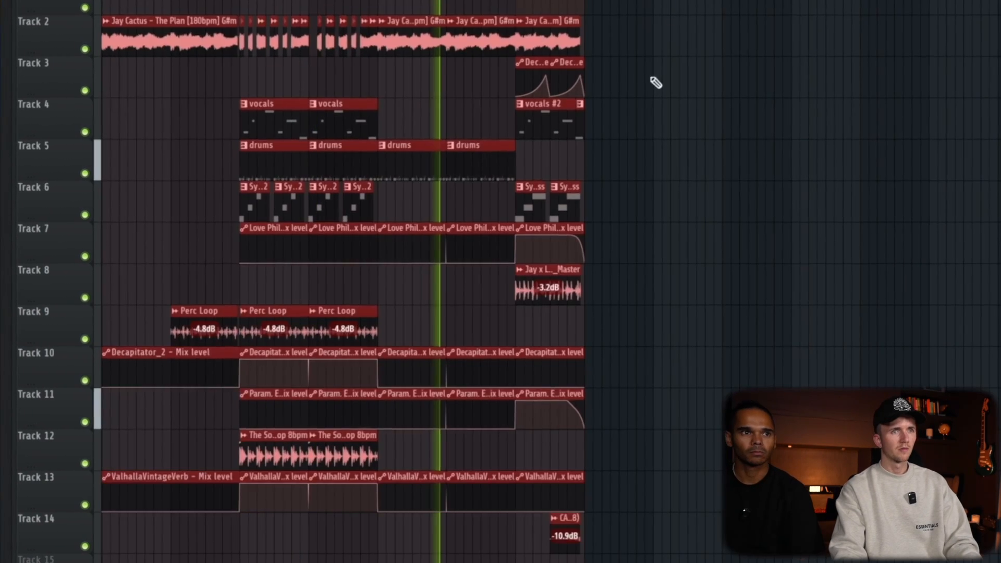
{"action": "left_click", "coordinate": [629, 192]}
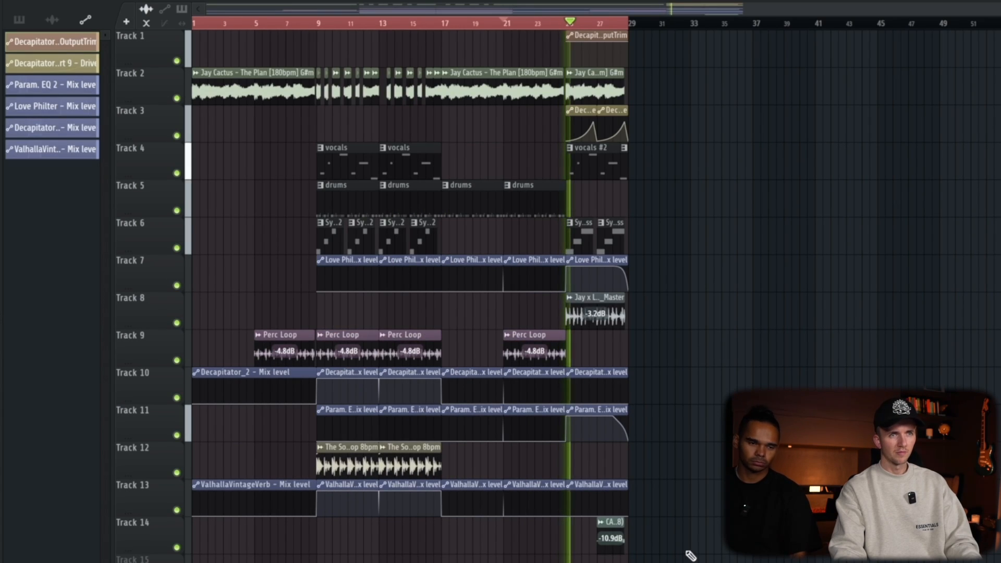
Copy all clips from bar 9 to bar 29 to the end of the arrangement, starting at bar 29
{"action": "left_click_drag", "start_coordinate": [612, 558], "coordinate": [321, 32]}
{"action": "left_click_drag", "start_coordinate": [339, 342], "coordinate": [666, 297]}
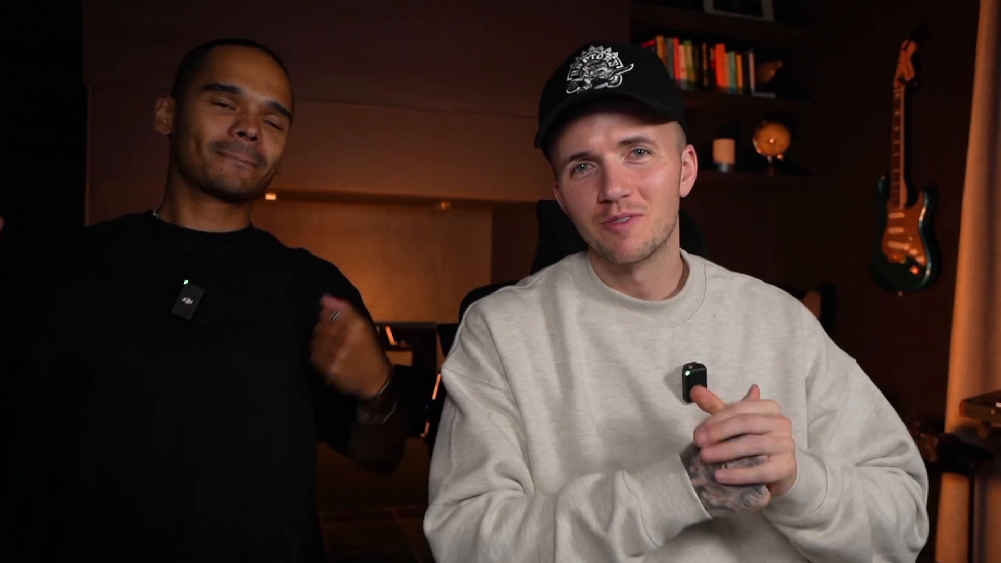